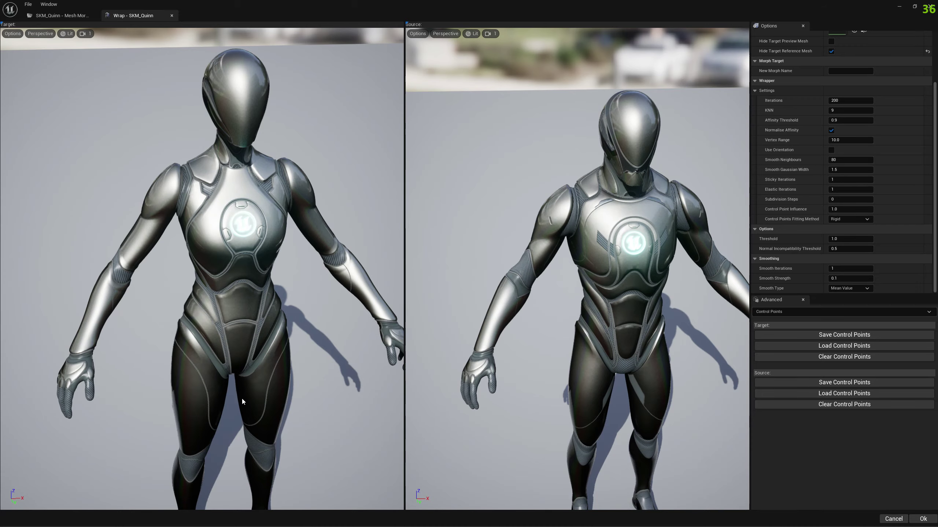
# Step: Examine the target mesh's hands and fingers from both sides, finishing on the whole upper body
pyautogui.moveTo(242, 397); pyautogui.dragTo(293, 430, button='right')
pyautogui.moveTo(238, 456); pyautogui.dragTo(233, 383, button='right')
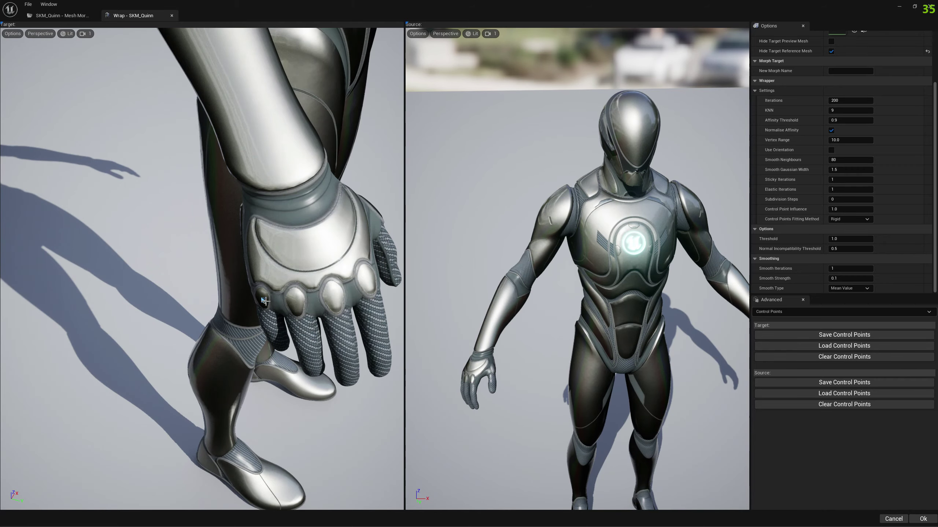
pyautogui.moveTo(306, 304); pyautogui.dragTo(296, 278, button='right')
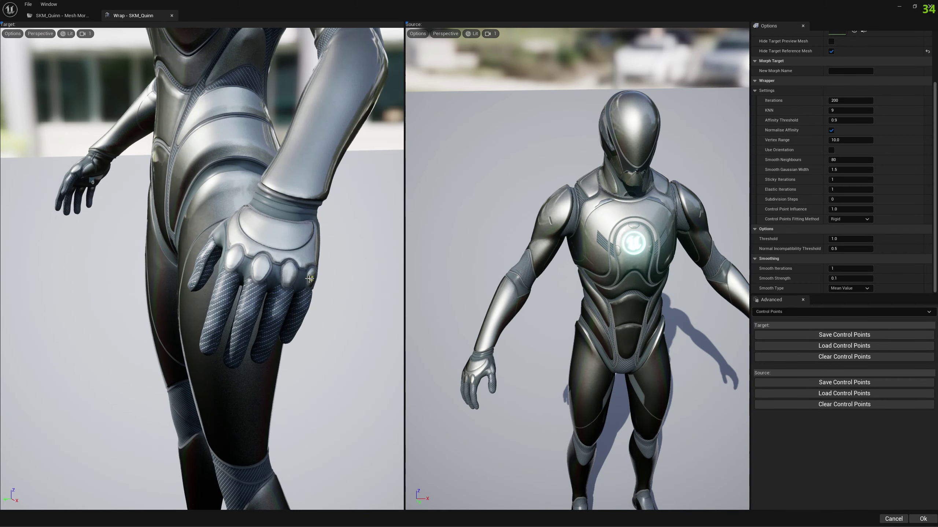
pyautogui.moveTo(133, 241)
pyautogui.mouseDown(button='right')
pyautogui.moveTo(140, 233)
pyautogui.moveTo(148, 240)
pyautogui.mouseUp(button='right')
pyautogui.moveTo(165, 180); pyautogui.dragTo(172, 176, button='right')
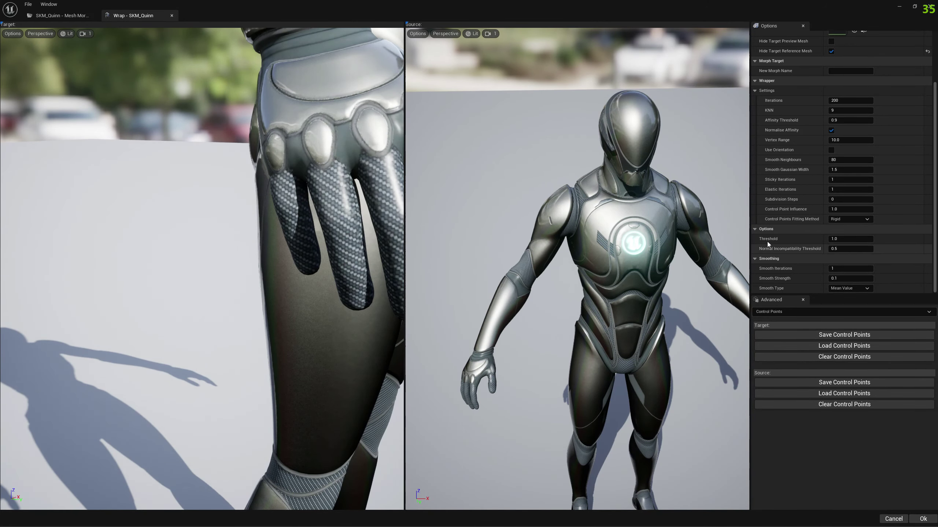
pyautogui.moveTo(145, 162); pyautogui.dragTo(105, 72, button='right')
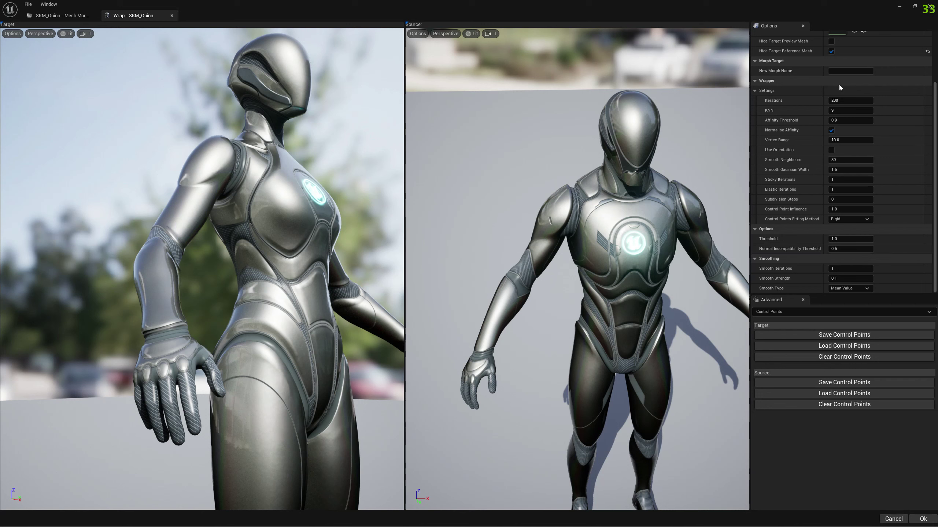
# Step: Name the new morph Test123, generate it on the target mesh and dismiss the completion message
pyautogui.click(840, 72)
pyautogui.write('Test123')
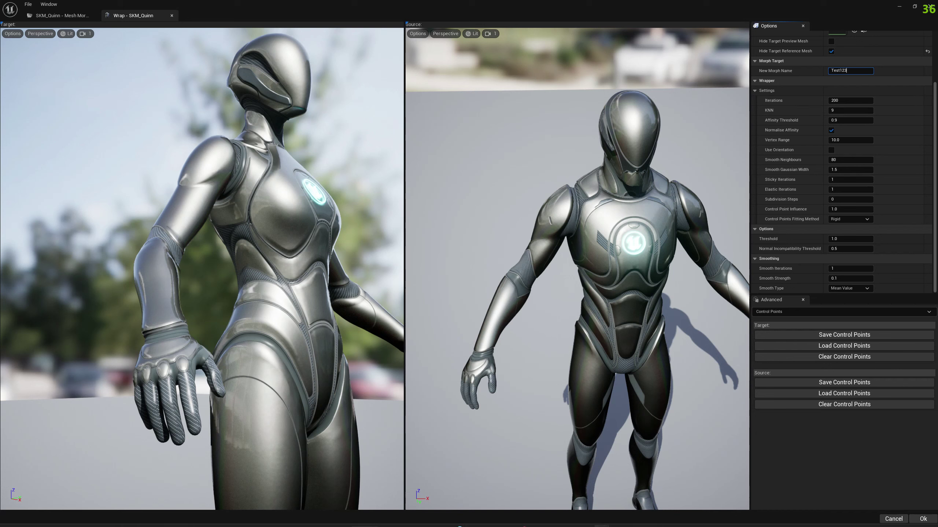
pyautogui.click(924, 519)
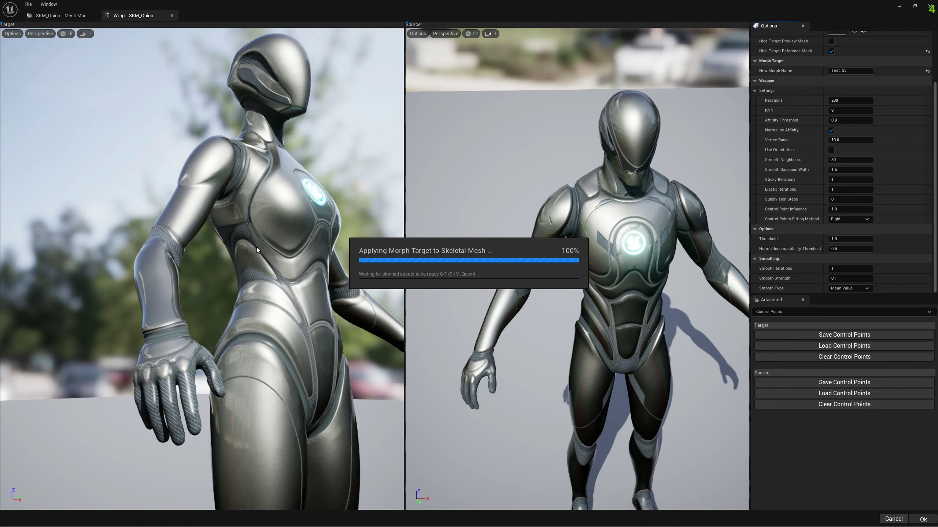
pyautogui.click(515, 279)
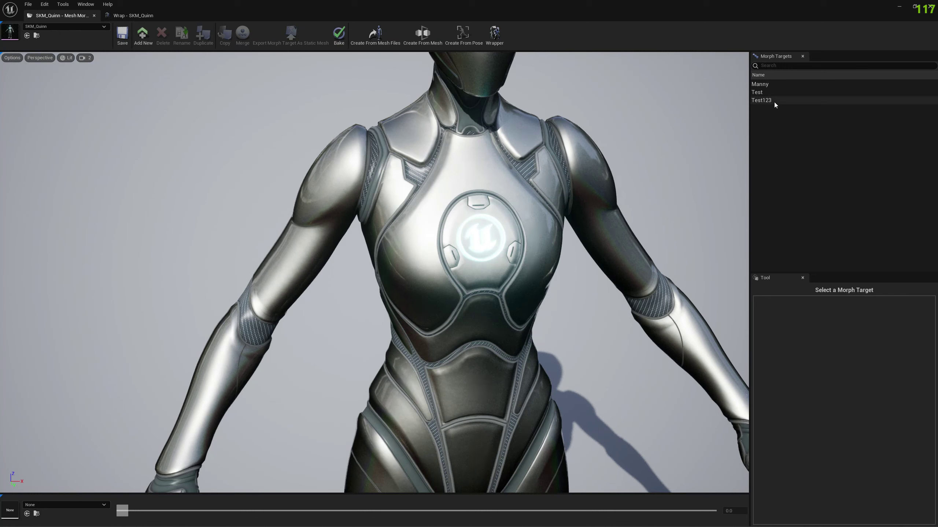
# Step: Select the Test123 morph target, show it in the Mesh material mode with the Move tool active, and inspect its wrists and hands
pyautogui.click(774, 100)
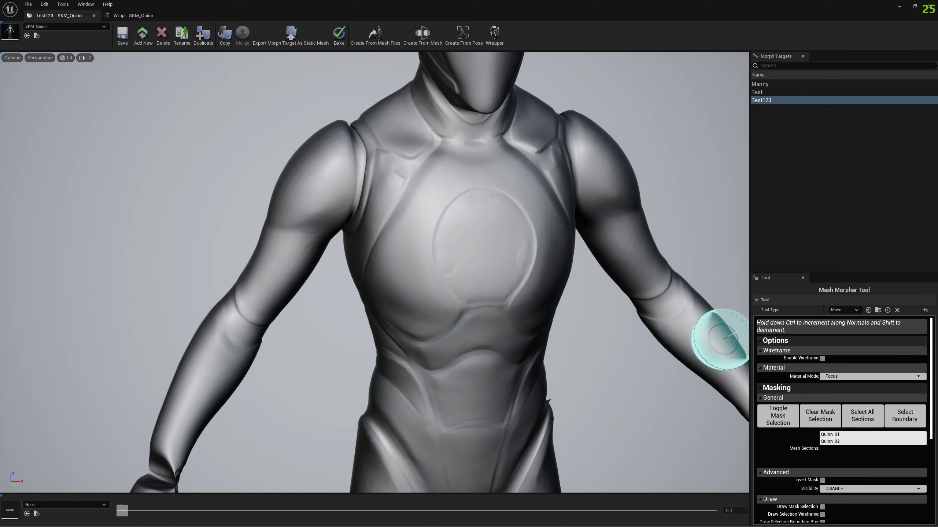
pyautogui.click(842, 311)
pyautogui.click(853, 326)
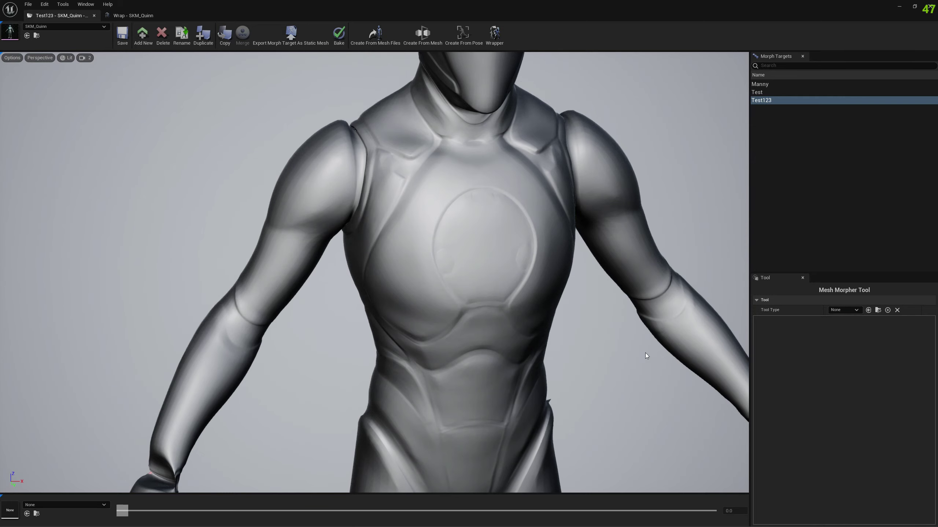
pyautogui.click(859, 311)
pyautogui.click(851, 348)
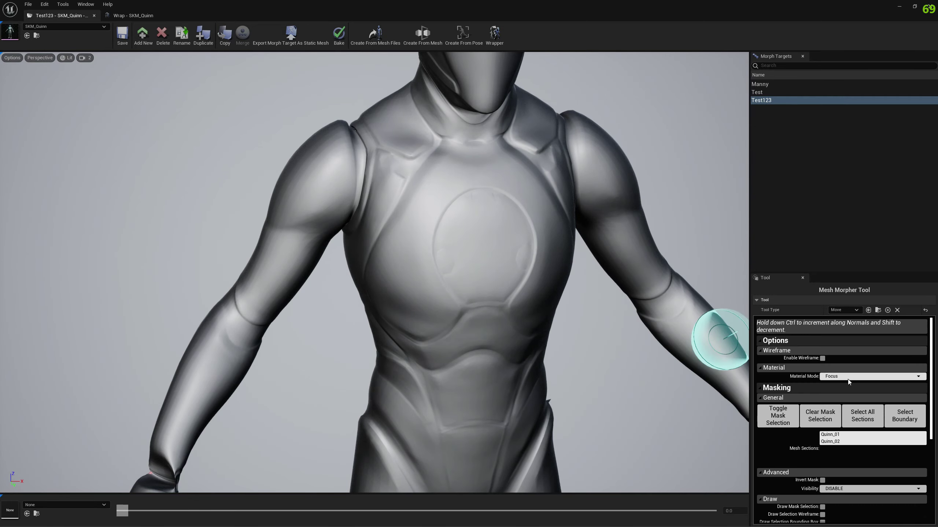
pyautogui.click(836, 377)
pyautogui.click(835, 389)
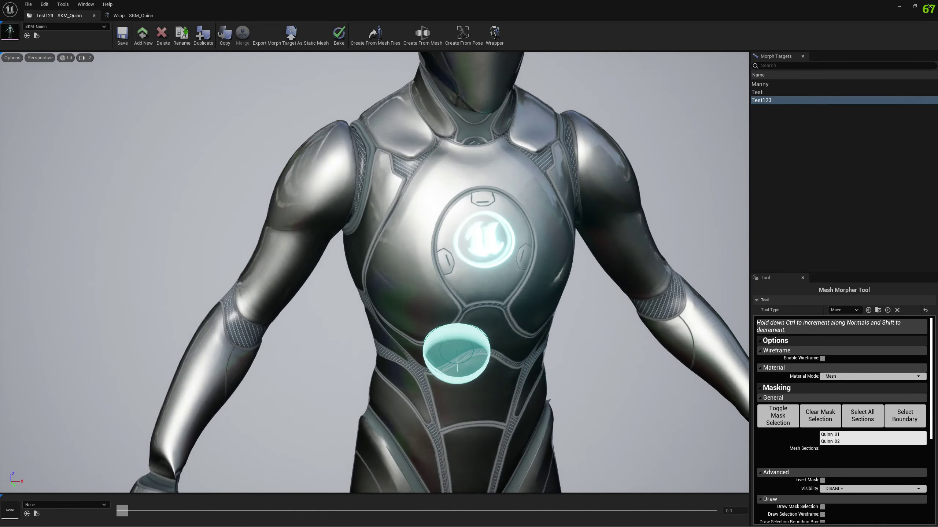
pyautogui.moveTo(374, 273)
pyautogui.mouseDown(button='right')
pyautogui.moveTo(462, 283)
pyautogui.moveTo(453, 270)
pyautogui.mouseUp(button='right')
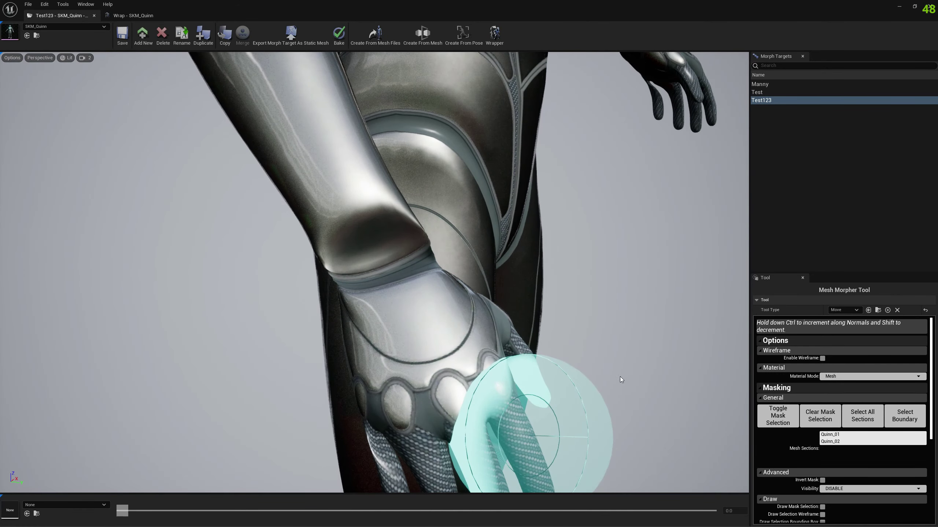
pyautogui.moveTo(621, 381)
pyautogui.mouseDown(button='right')
pyautogui.moveTo(664, 379)
pyautogui.moveTo(605, 380)
pyautogui.mouseUp(button='right')
pyautogui.moveTo(399, 383)
pyautogui.mouseDown(button='right')
pyautogui.moveTo(484, 390)
pyautogui.moveTo(422, 373)
pyautogui.mouseUp(button='right')
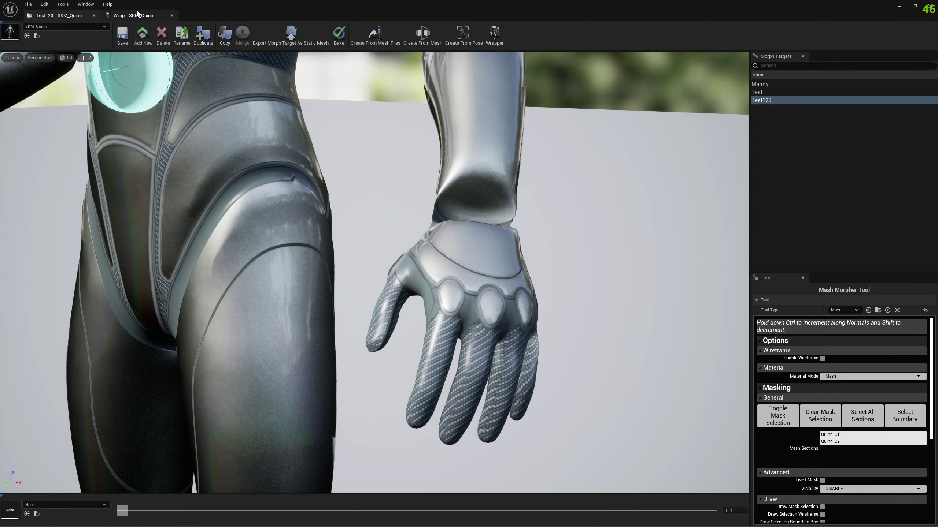
# Step: In the Wrap editor, place control points on the knuckle, middle and tip of the target hand's little and ring fingers
pyautogui.click(136, 15)
pyautogui.moveTo(234, 122); pyautogui.dragTo(295, 168, button='right')
pyautogui.moveTo(218, 296); pyautogui.dragTo(237, 296, button='right')
pyautogui.click(274, 270)
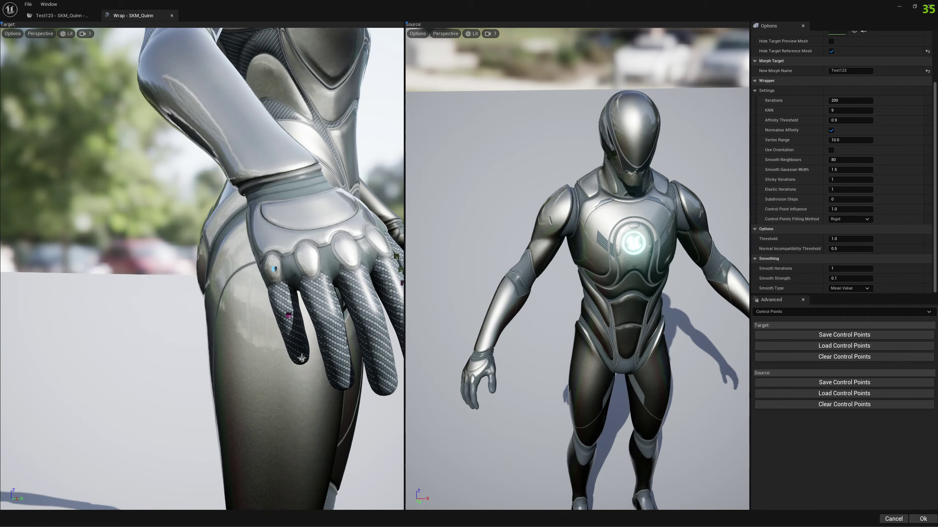
pyautogui.click(308, 262)
pyautogui.click(329, 315)
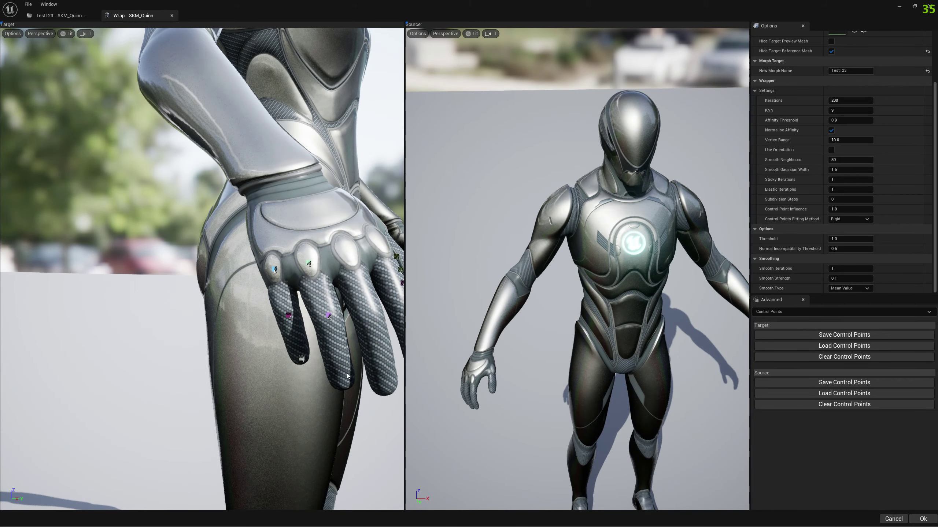
# Step: Place matching control points on the knuckle, middle and tip of the source hand's little and ring fingers, and check the opposite hand
pyautogui.moveTo(576, 259); pyautogui.dragTo(680, 229, button='right')
pyautogui.moveTo(535, 254); pyautogui.dragTo(535, 254, button='right')
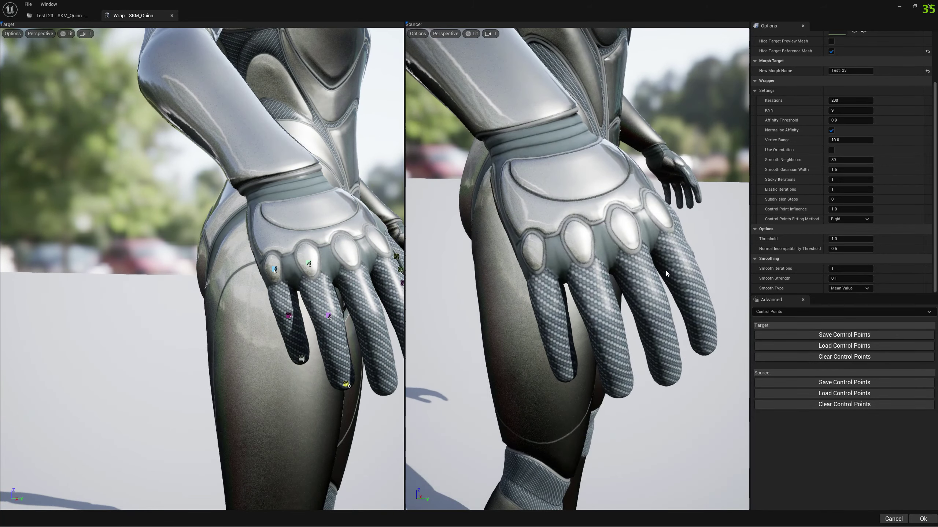
pyautogui.click(534, 255)
pyautogui.click(548, 312)
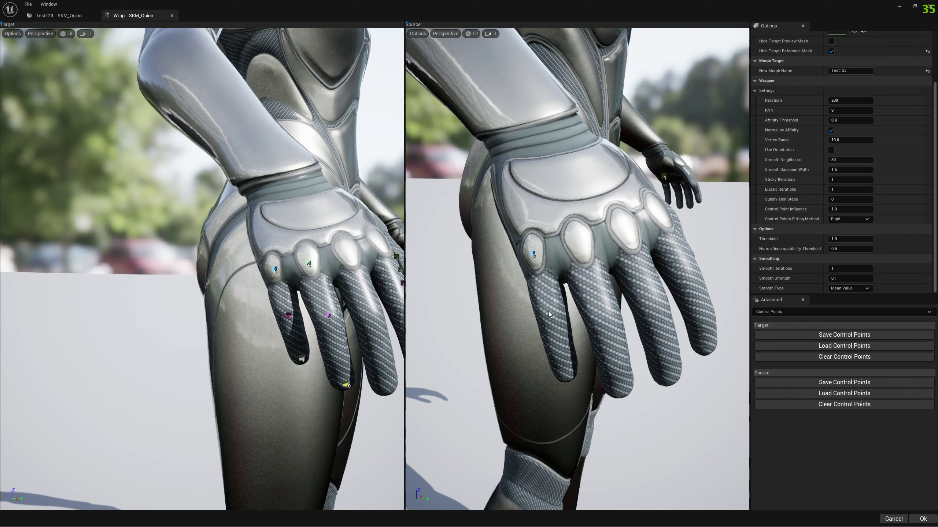
pyautogui.click(568, 380)
pyautogui.click(579, 242)
pyautogui.click(609, 322)
pyautogui.moveTo(622, 395); pyautogui.dragTo(617, 379, button='right')
pyautogui.press('d')
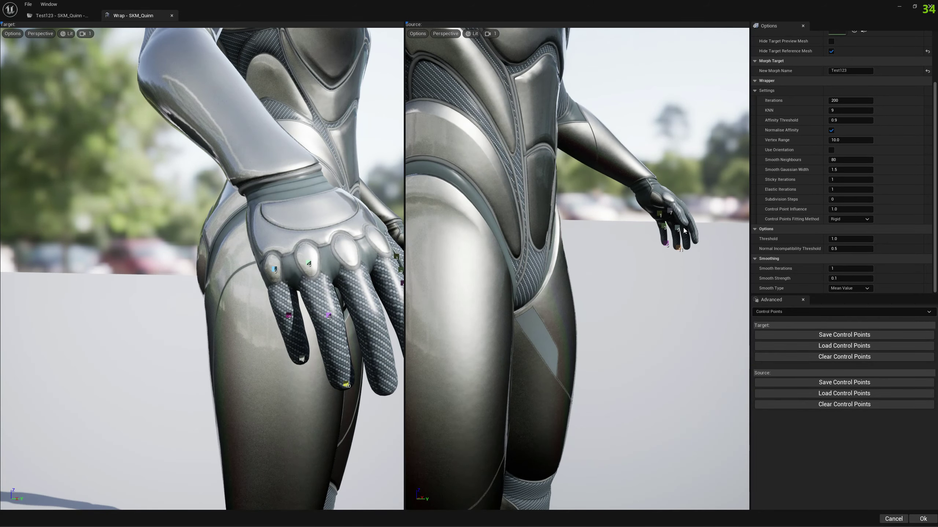
pyautogui.press('d')
pyautogui.moveTo(683, 231); pyautogui.dragTo(568, 224, button='right')
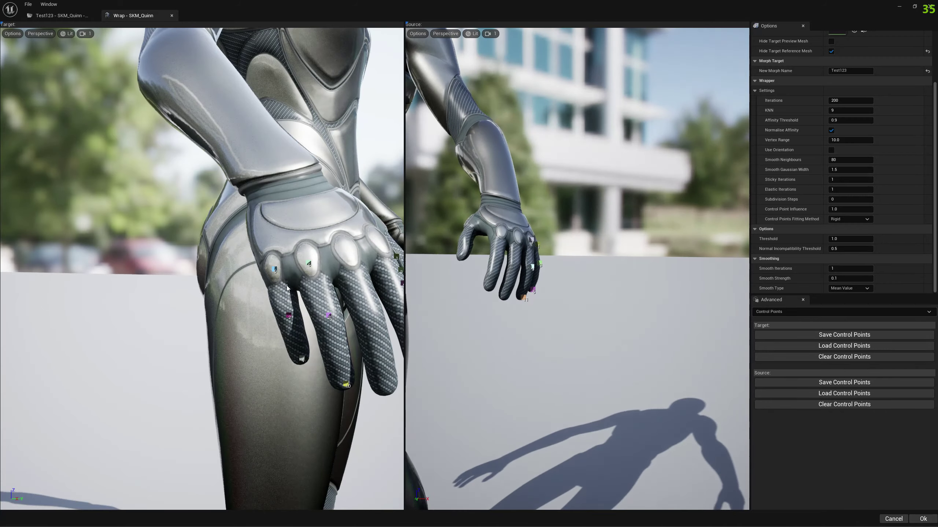
# Step: Check the wrist of the Test123 morph and place two control points across the target mesh's wrist cuff
pyautogui.moveTo(287, 288); pyautogui.dragTo(349, 285, button='right')
pyautogui.press('s')
pyautogui.press('a')
pyautogui.press('s')
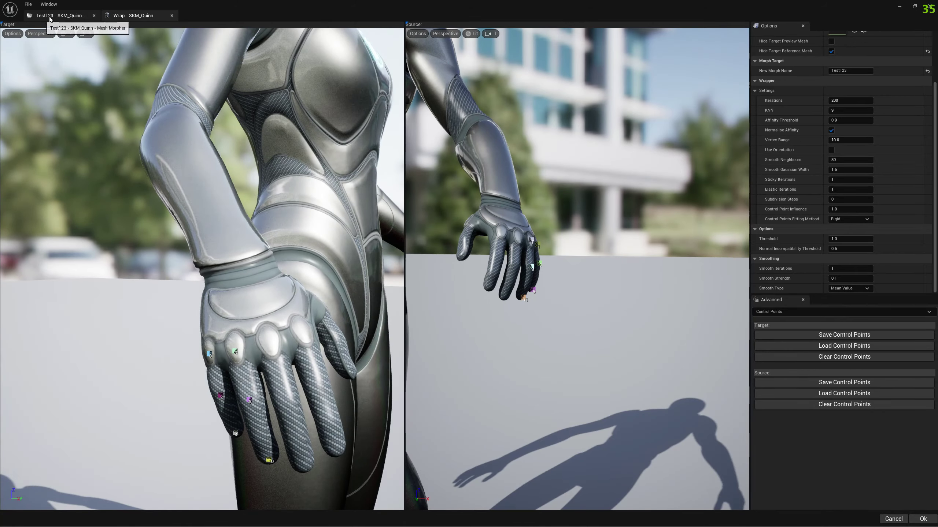
pyautogui.click(50, 19)
pyautogui.press('a')
pyautogui.moveTo(343, 251); pyautogui.dragTo(414, 231, button='right')
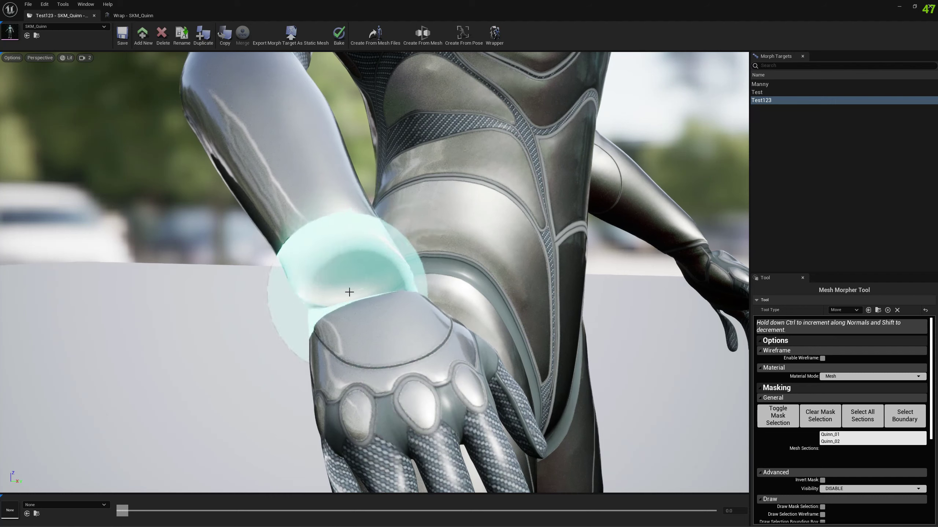
pyautogui.click(133, 15)
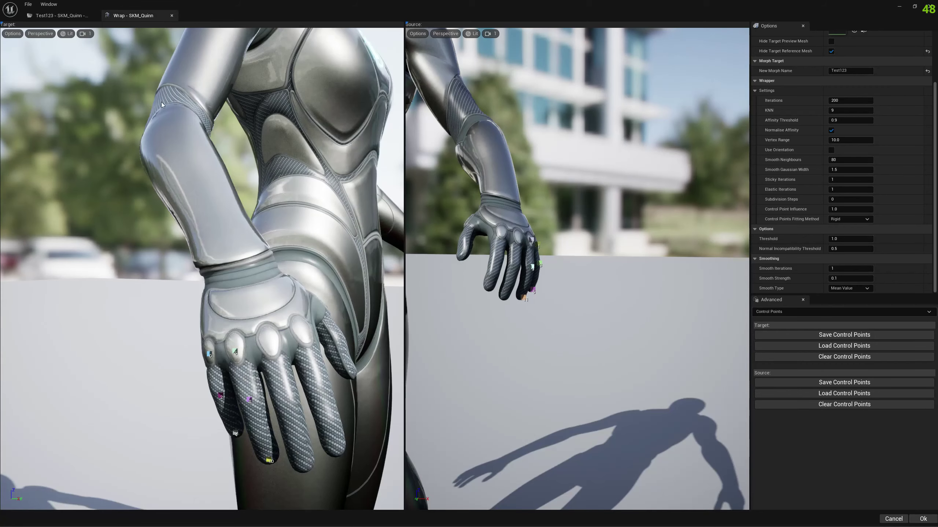
pyautogui.click(221, 280)
pyautogui.click(259, 271)
pyautogui.press('d')
pyautogui.moveTo(259, 271); pyautogui.dragTo(241, 263, button='right')
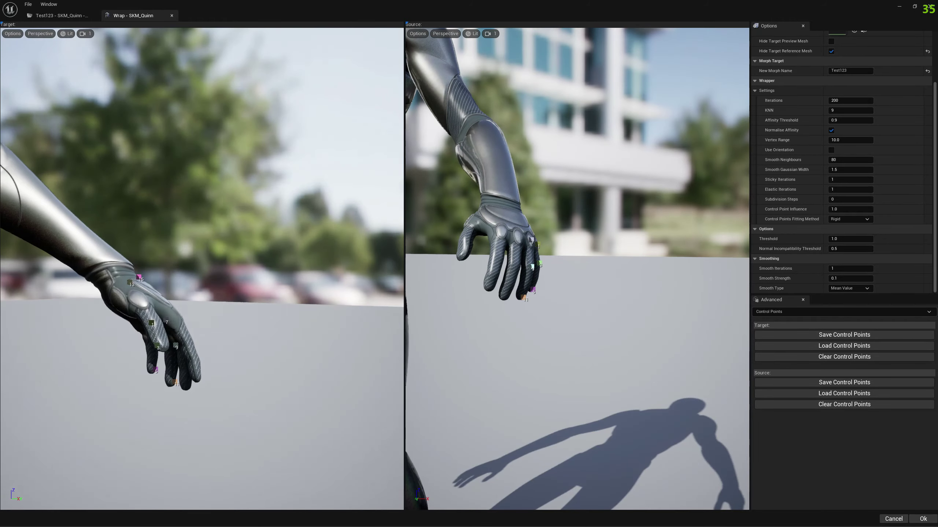
# Step: Place the two matching control points on the source mesh's wrist cuff and compare the points on both meshes' hands
pyautogui.moveTo(528, 274); pyautogui.dragTo(490, 262, button='right')
pyautogui.press('a')
pyautogui.moveTo(579, 220); pyautogui.dragTo(677, 249, button='right')
pyautogui.press('s')
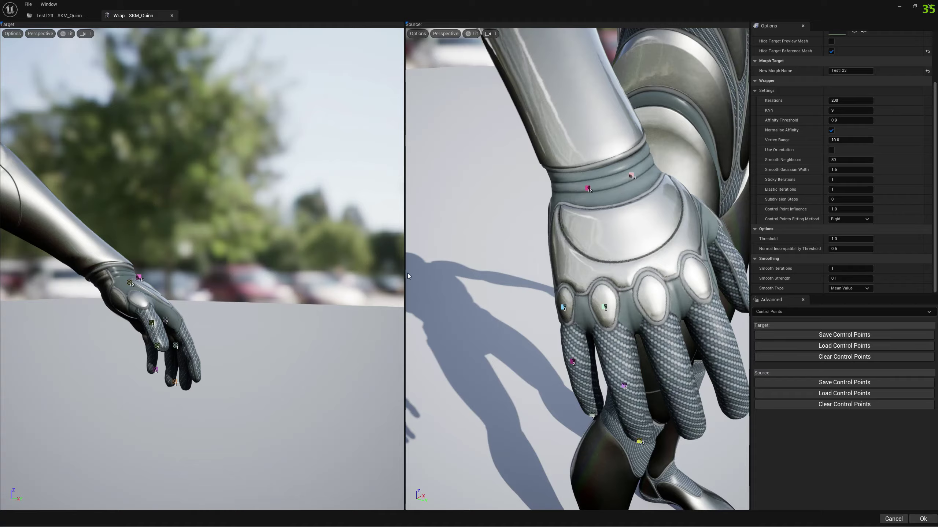
pyautogui.press('d')
pyautogui.moveTo(187, 287); pyautogui.dragTo(248, 289, button='right')
pyautogui.moveTo(695, 273); pyautogui.dragTo(648, 269, button='right')
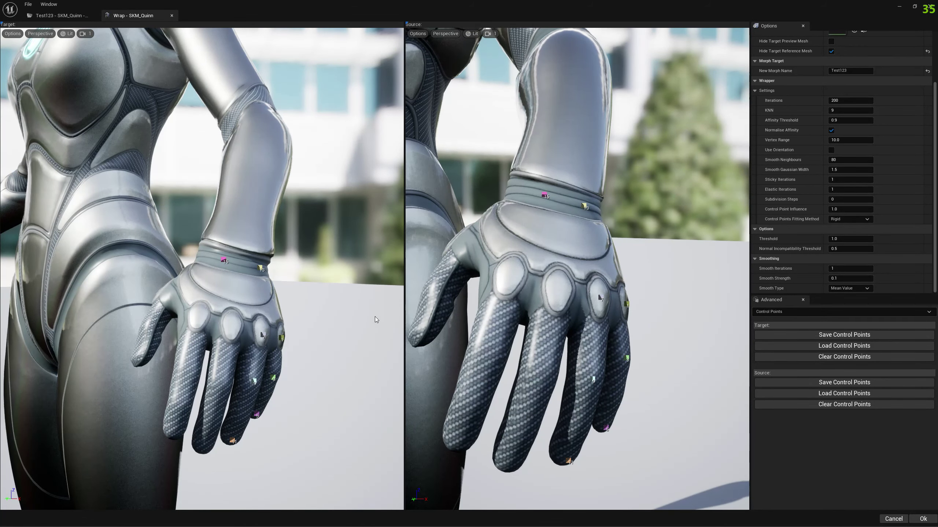
# Step: Check the head of the Test123 morph and place a control point at the lower jaw corner of the target mesh's head
pyautogui.moveTo(236, 281); pyautogui.dragTo(174, 211, button='right')
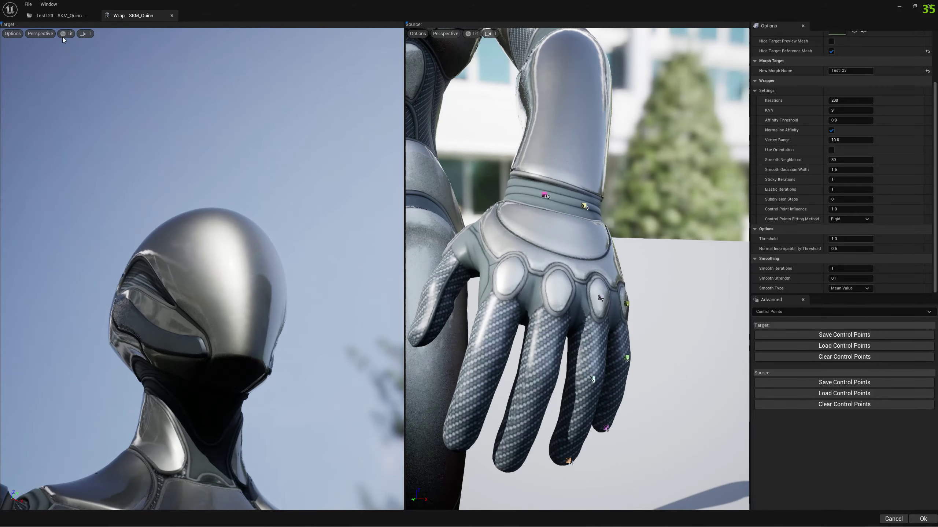
pyautogui.click(59, 15)
pyautogui.moveTo(336, 405); pyautogui.dragTo(259, 405, button='right')
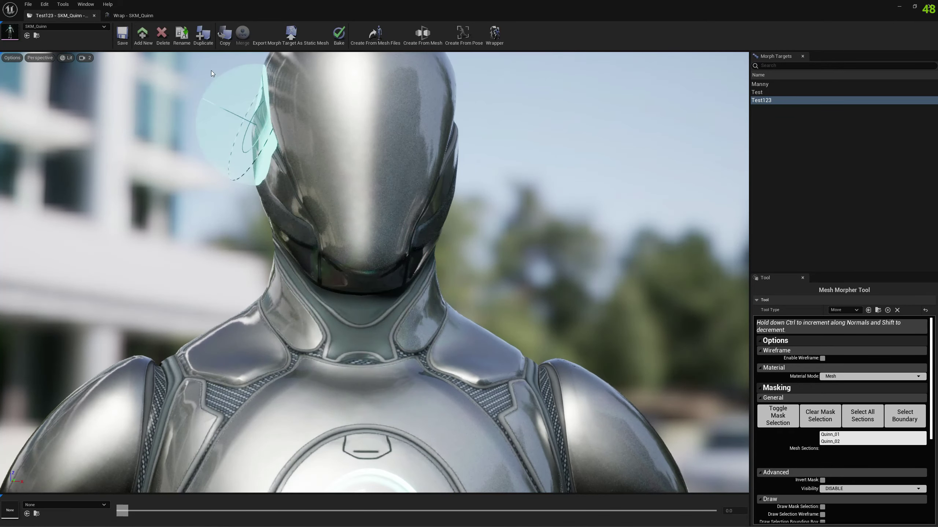
pyautogui.click(133, 15)
pyautogui.moveTo(220, 180); pyautogui.dragTo(224, 222, button='right')
pyautogui.moveTo(576, 259)
pyautogui.mouseDown(button='right')
pyautogui.moveTo(579, 222)
pyautogui.moveTo(598, 244)
pyautogui.moveTo(649, 247)
pyautogui.moveTo(576, 266)
pyautogui.moveTo(580, 295)
pyautogui.moveTo(575, 277)
pyautogui.mouseUp(button='right')
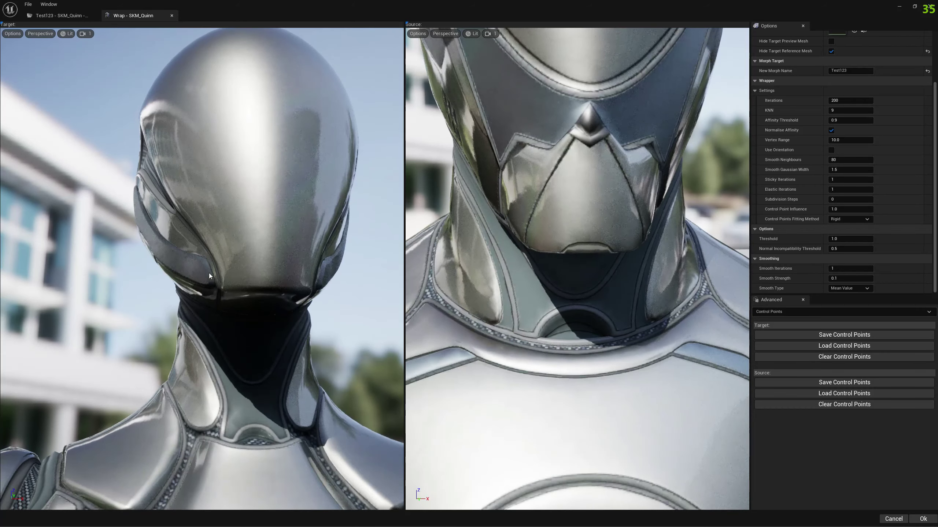
pyautogui.click(220, 289)
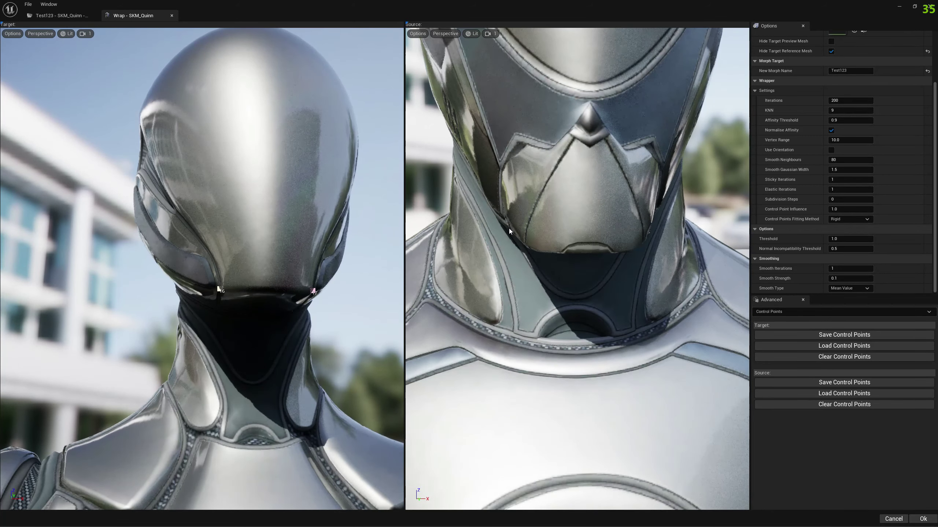
# Step: Place the matching control point at the lower jaw corner of the source mesh's head and review the whole source body
pyautogui.moveTo(503, 219); pyautogui.dragTo(524, 223, button='right')
pyautogui.press('a')
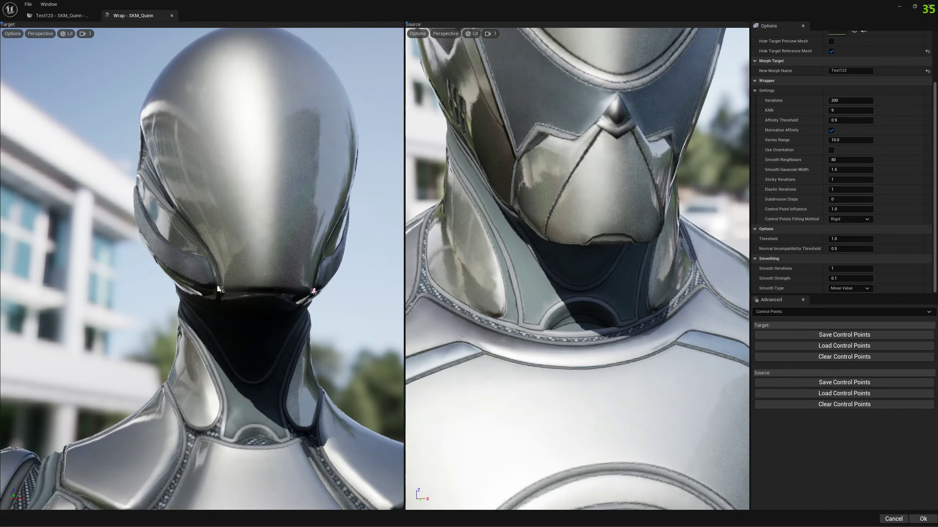
pyautogui.click(510, 205)
pyautogui.press('d')
pyautogui.moveTo(542, 246); pyautogui.dragTo(548, 293, button='right')
pyautogui.press('a')
pyautogui.press('s')
pyautogui.press('a')
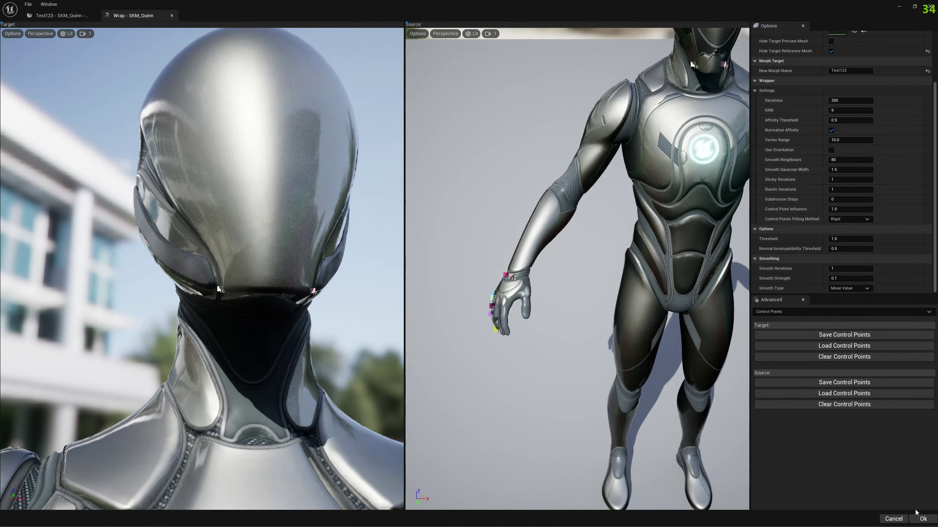
# Step: Regenerate the wrap, overwriting the existing Test123 morph target, and select Test123 in the Mesh Morpher editor
pyautogui.click(923, 519)
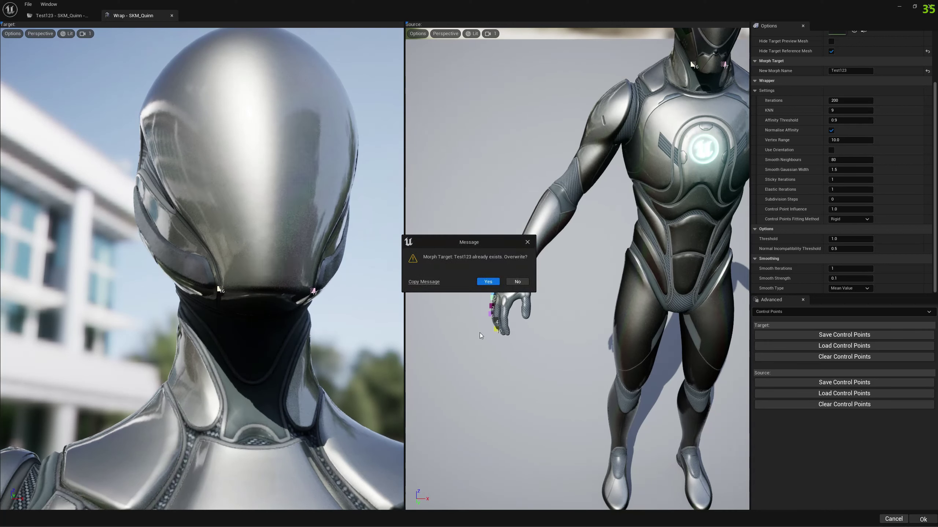
pyautogui.click(488, 282)
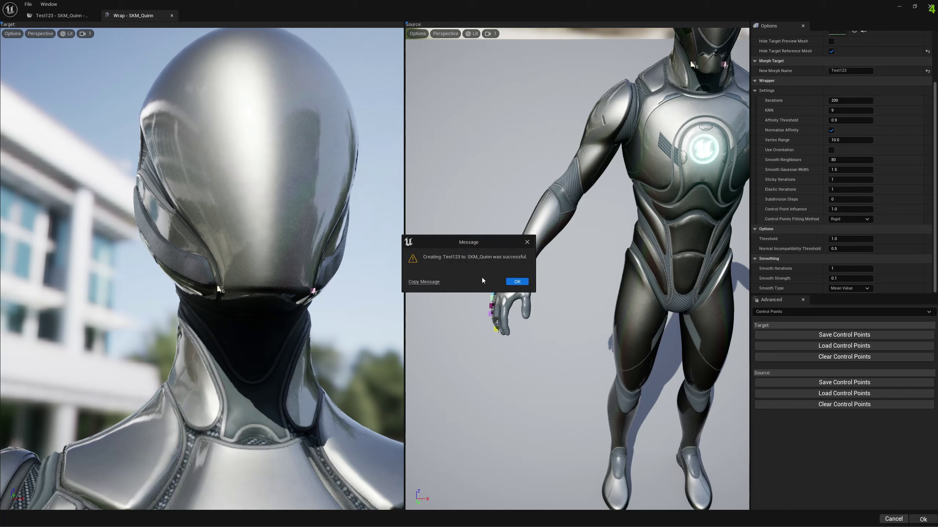
pyautogui.click(516, 282)
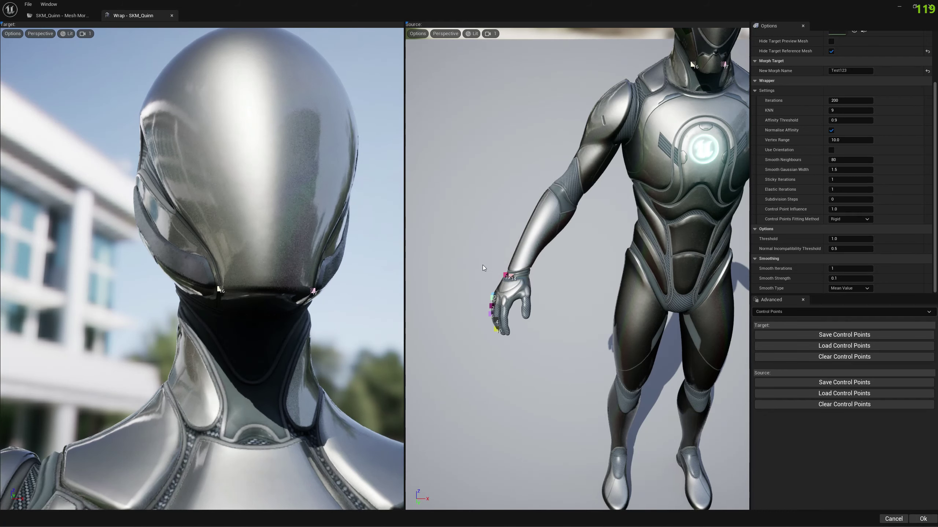
pyautogui.click(62, 15)
pyautogui.click(780, 101)
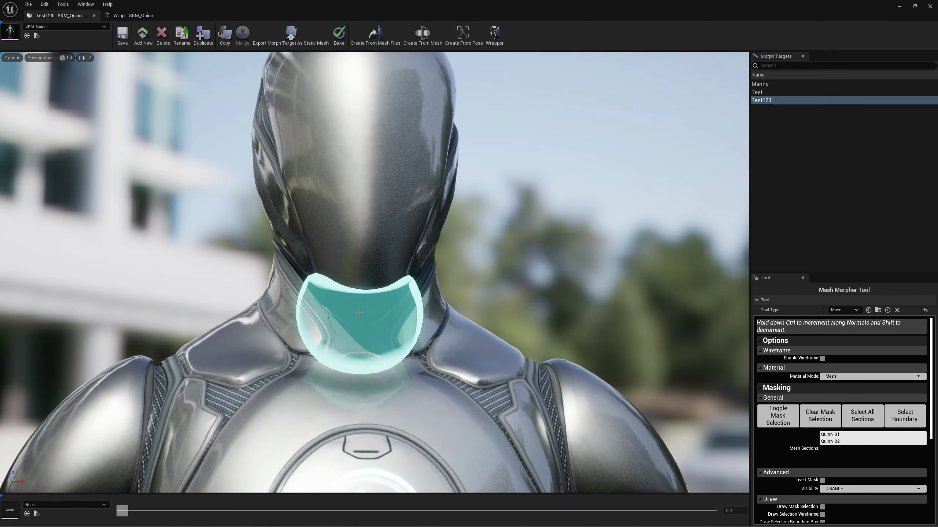
# Step: Examine the regenerated Test123 morph around the head, torso and both hands
pyautogui.scroll(-3, 359, 347)
pyautogui.press('s')
pyautogui.press('a')
pyautogui.moveTo(360, 347)
pyautogui.mouseDown(button='right')
pyautogui.moveTo(399, 373)
pyautogui.moveTo(429, 369)
pyautogui.moveTo(435, 433)
pyautogui.moveTo(517, 431)
pyautogui.mouseUp(button='right')
pyautogui.press('a')
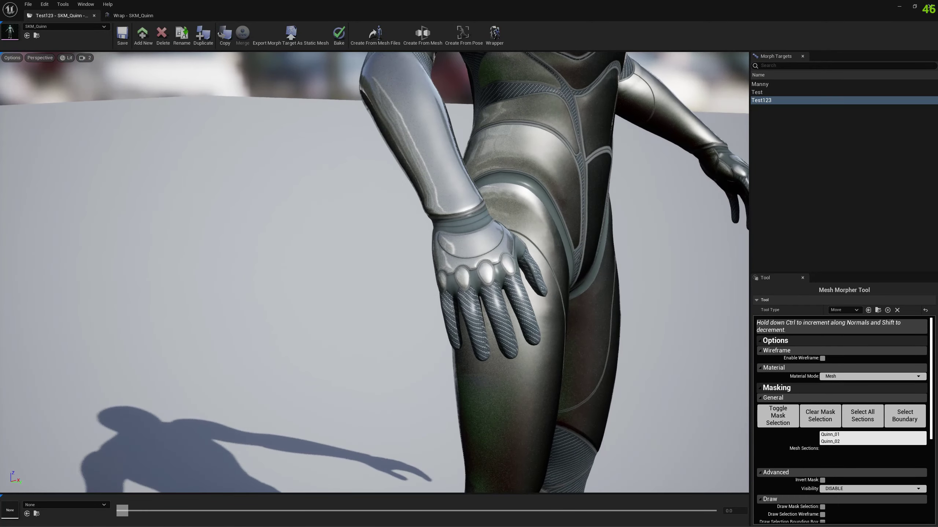
pyautogui.press('d')
pyautogui.moveTo(480, 332)
pyautogui.mouseDown(button='right')
pyautogui.moveTo(406, 314)
pyautogui.moveTo(332, 333)
pyautogui.mouseUp(button='right')
pyautogui.moveTo(126, 238); pyautogui.dragTo(21, 293, button='right')
pyautogui.moveTo(374, 272)
pyautogui.mouseDown(button='right')
pyautogui.moveTo(480, 355)
pyautogui.moveTo(531, 343)
pyautogui.moveTo(458, 342)
pyautogui.moveTo(510, 336)
pyautogui.moveTo(456, 332)
pyautogui.mouseUp(button='right')
pyautogui.press('s')
pyautogui.press('a')
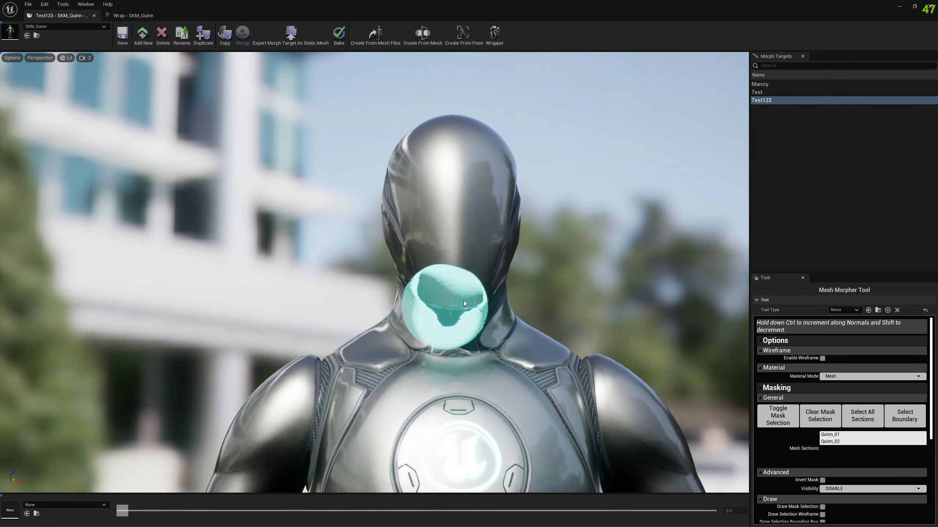
pyautogui.press('s')
pyautogui.moveTo(399, 397)
pyautogui.mouseDown(button='right')
pyautogui.moveTo(381, 476)
pyautogui.moveTo(409, 461)
pyautogui.moveTo(373, 448)
pyautogui.mouseUp(button='right')
pyautogui.press('w')
pyautogui.press('a')
pyautogui.moveTo(391, 340)
pyautogui.mouseDown(button='right')
pyautogui.moveTo(487, 354)
pyautogui.moveTo(439, 317)
pyautogui.moveTo(354, 335)
pyautogui.mouseUp(button='right')
pyautogui.press('d')
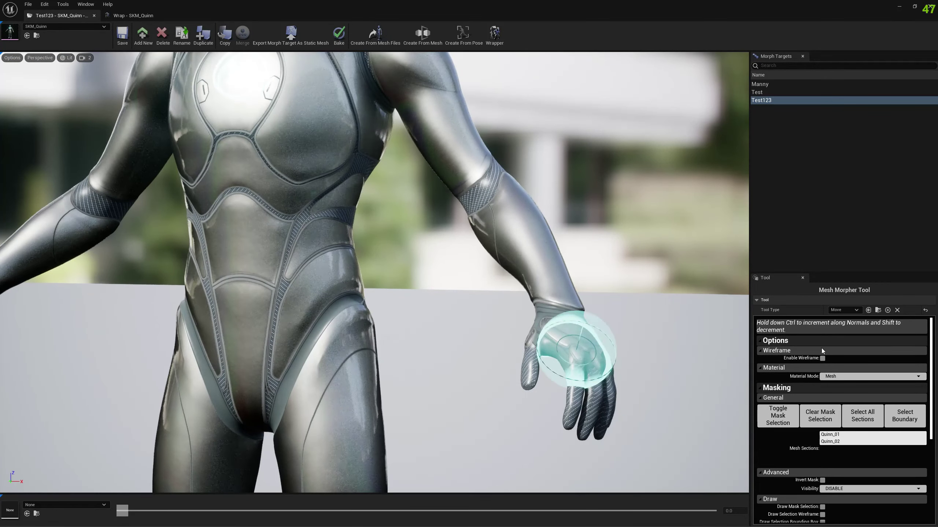
# Step: Switch the morph tool to Smooth and reduce the brush size to 0.010274 for work on the outer hip seam
pyautogui.click(843, 310)
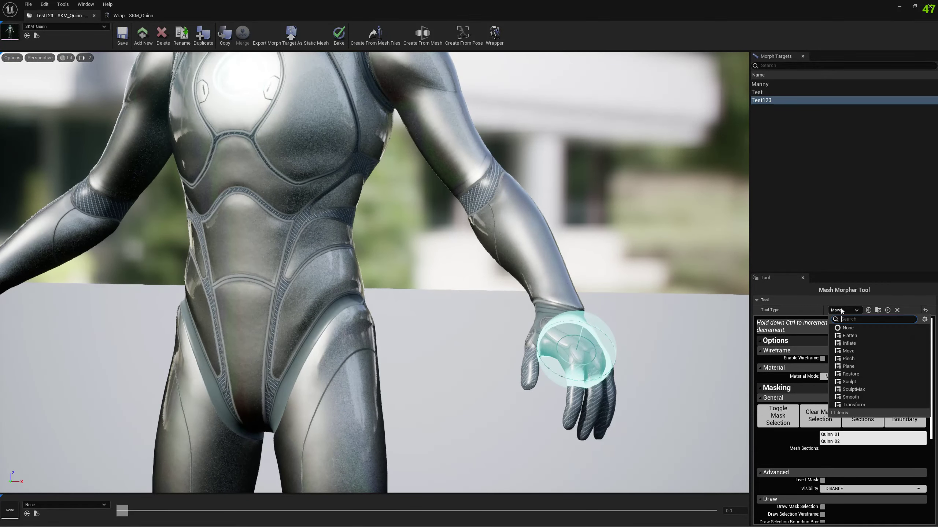
pyautogui.click(851, 397)
pyautogui.scroll(5, 420, 329)
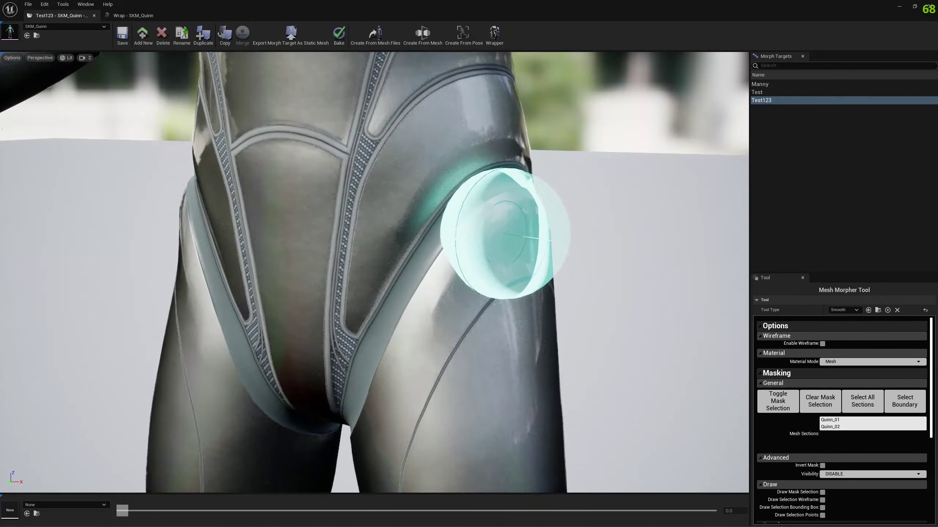
pyautogui.press('w')
pyautogui.moveTo(506, 233); pyautogui.dragTo(295, 218, button='right')
pyautogui.press('d')
pyautogui.press('w')
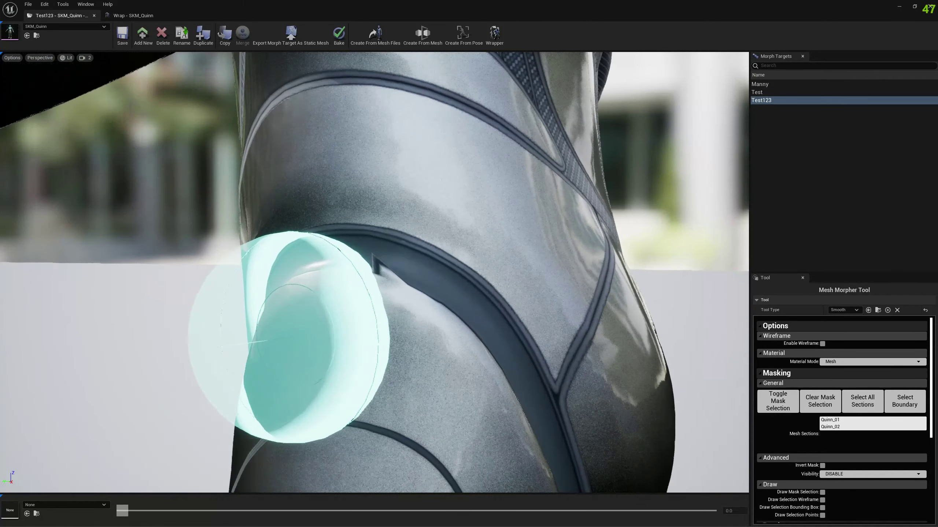
pyautogui.press('w')
pyautogui.scroll(-3, 815, 423)
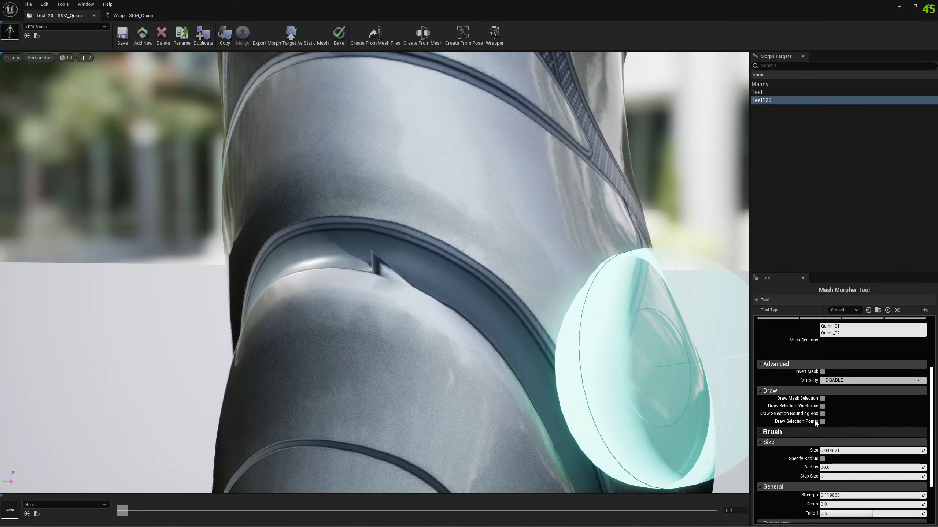
pyautogui.scroll(-3, 815, 423)
pyautogui.moveTo(852, 384); pyautogui.dragTo(836, 385)
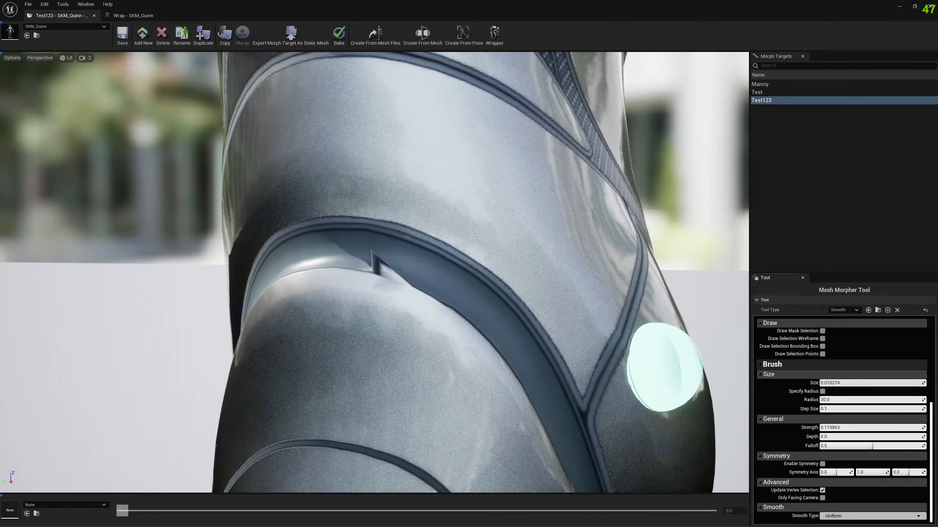
# Step: Smooth the pinched spot on the outer hip seam and the seam at the back of the upper thigh
pyautogui.moveTo(363, 274)
pyautogui.mouseDown()
pyautogui.moveTo(403, 283)
pyautogui.moveTo(402, 307)
pyautogui.mouseUp()
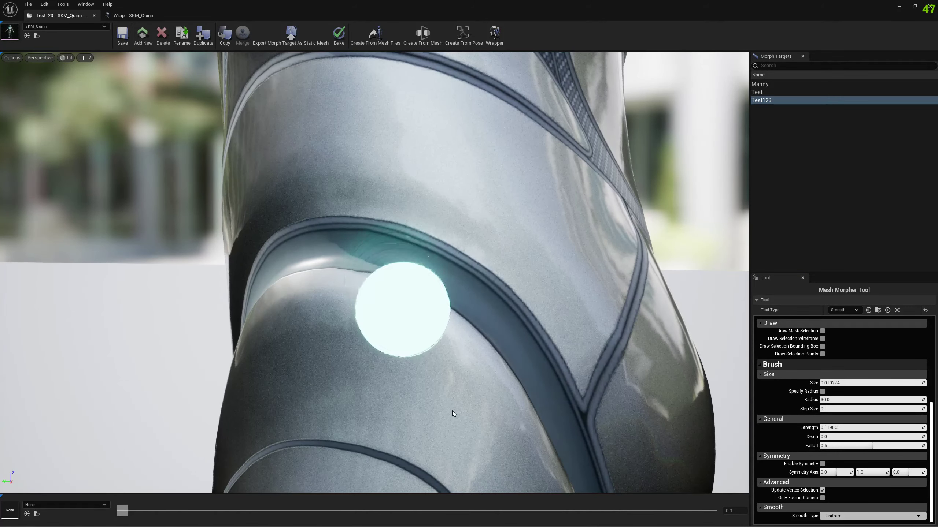
pyautogui.moveTo(457, 390)
pyautogui.mouseDown(button='right')
pyautogui.moveTo(377, 388)
pyautogui.moveTo(421, 360)
pyautogui.moveTo(405, 361)
pyautogui.moveTo(401, 406)
pyautogui.moveTo(417, 377)
pyautogui.moveTo(401, 364)
pyautogui.mouseUp(button='right')
pyautogui.moveTo(303, 314)
pyautogui.mouseDown()
pyautogui.moveTo(307, 300)
pyautogui.moveTo(331, 315)
pyautogui.moveTo(317, 302)
pyautogui.mouseUp()
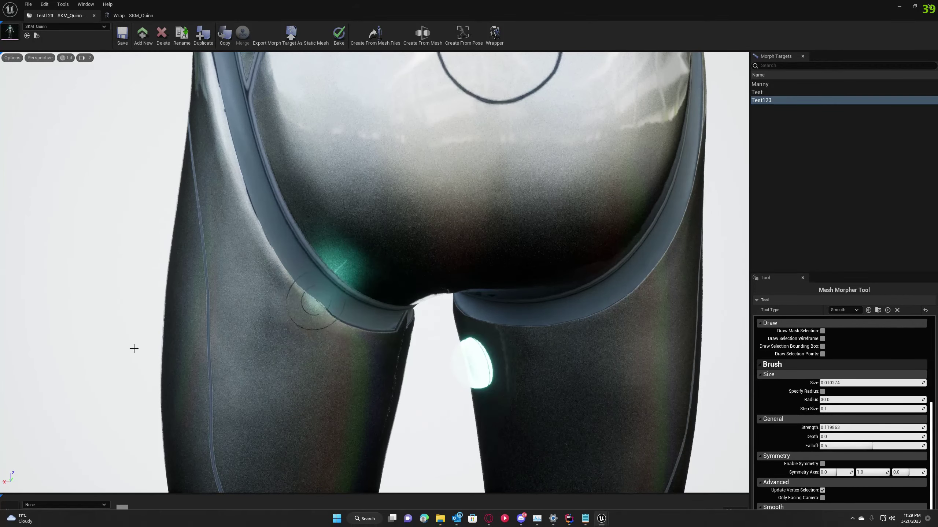
# Step: Review the whole smoothed body from the back and the front
pyautogui.moveTo(456, 351); pyautogui.dragTo(489, 300, button='right')
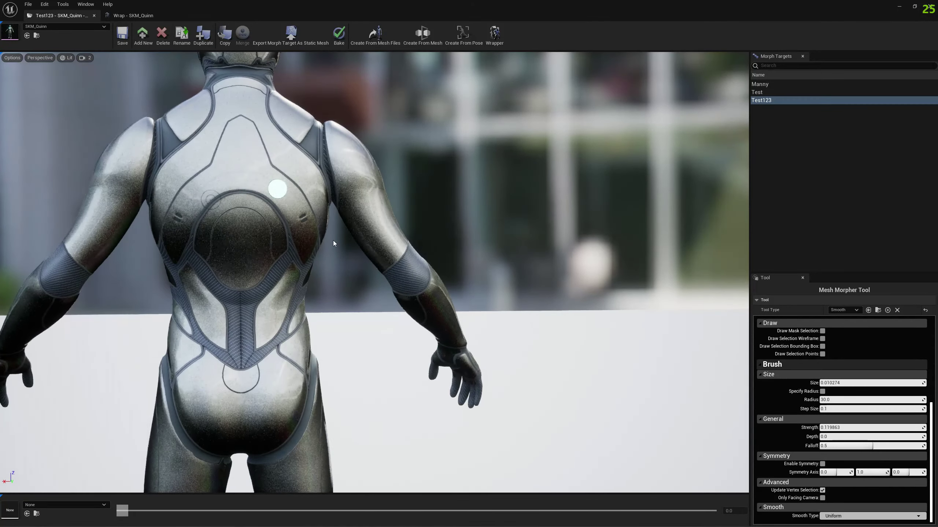
pyautogui.moveTo(325, 243); pyautogui.dragTo(148, 246, button='right')
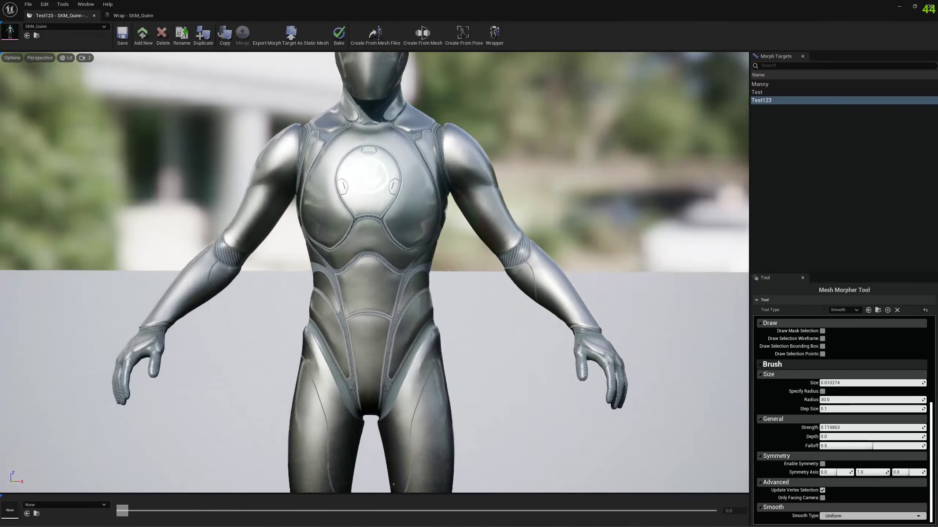
pyautogui.moveTo(303, 263); pyautogui.dragTo(303, 263, button='right')
pyautogui.press('s')
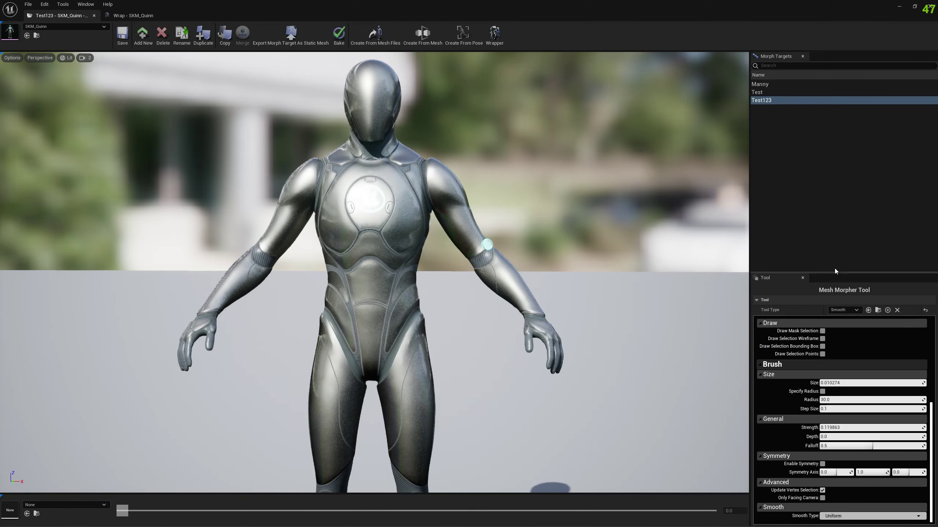
# Step: Check the control points in the SKM_Quinn wrap setup, then return to Test123 and inspect its hand and legs
pyautogui.click(148, 15)
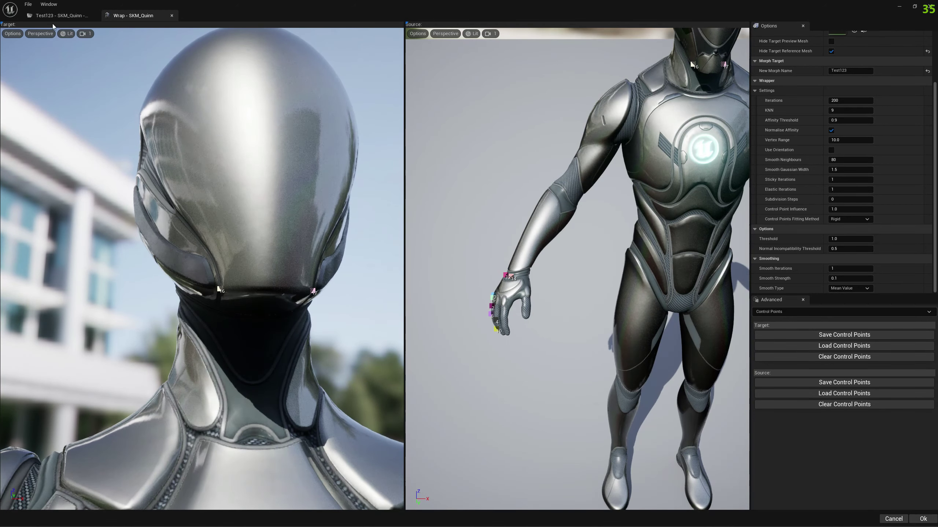
pyautogui.click(65, 15)
pyautogui.moveTo(344, 185); pyautogui.dragTo(382, 192, button='right')
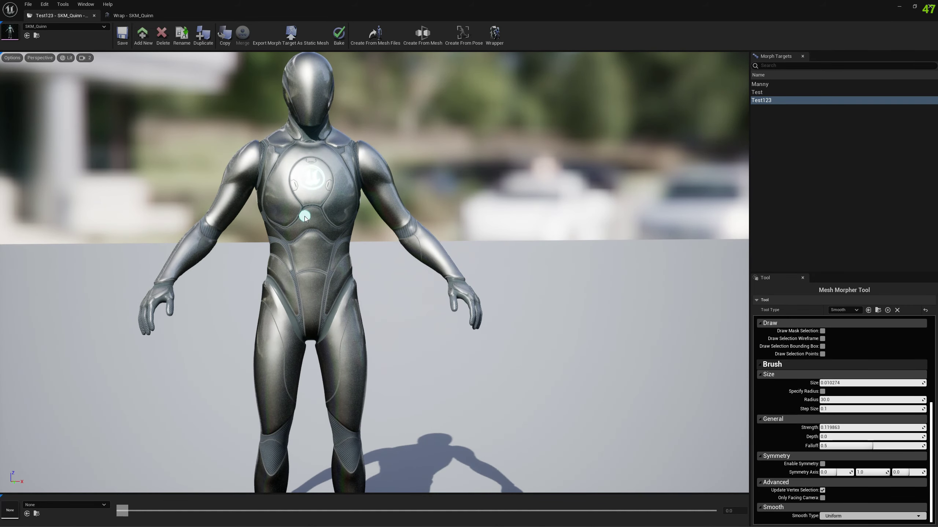
pyautogui.press('a')
pyautogui.moveTo(305, 216); pyautogui.dragTo(389, 239, button='right')
pyautogui.press('w')
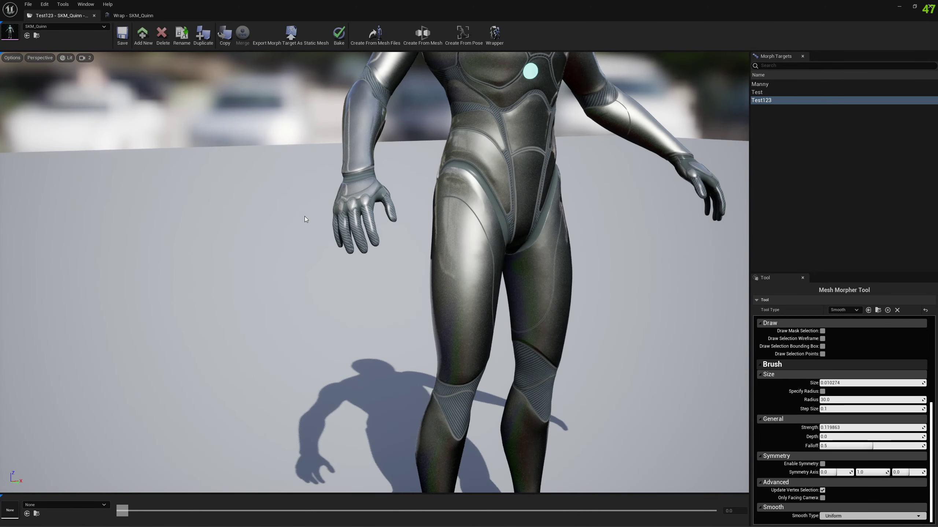